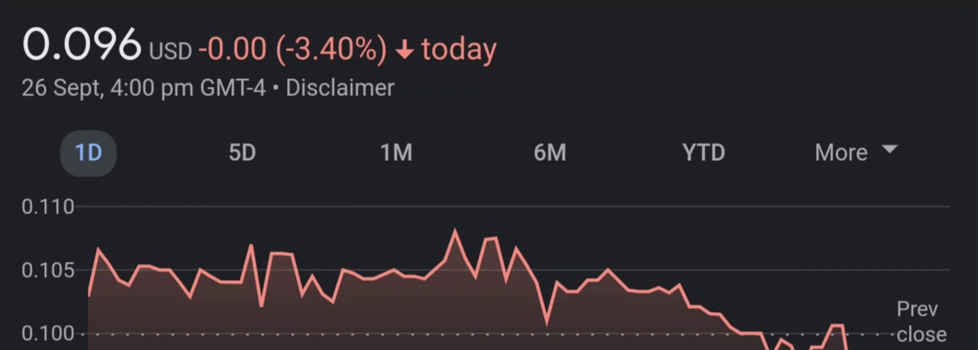
# - Switch the price chart to the 5-day range, then to the 1-month range (up 37.86%)
pyautogui.click(242, 153)
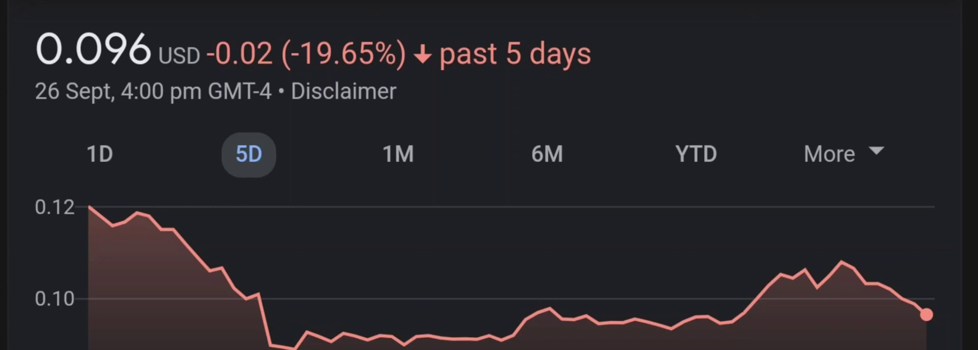
pyautogui.click(398, 154)
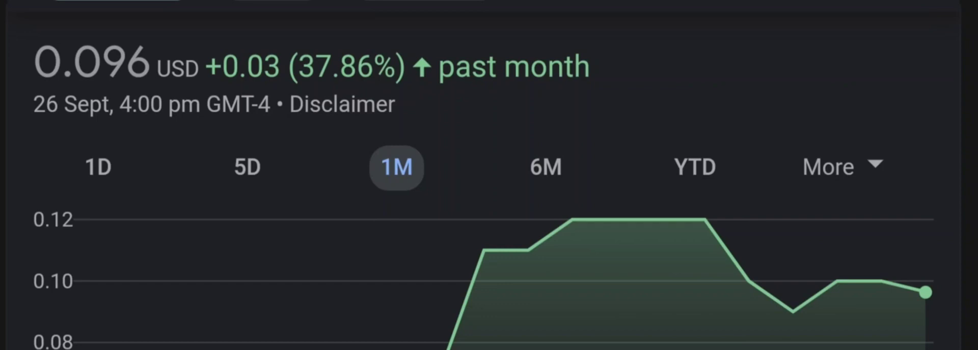
# - Switch the Google Finance price chart to the 6-month range
pyautogui.click(545, 167)
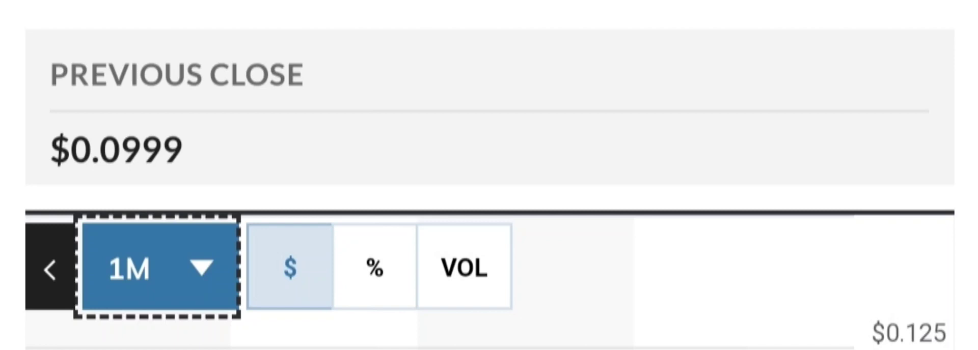
# - Change the chart period dropdown from 1M to 3M
pyautogui.press('Down')
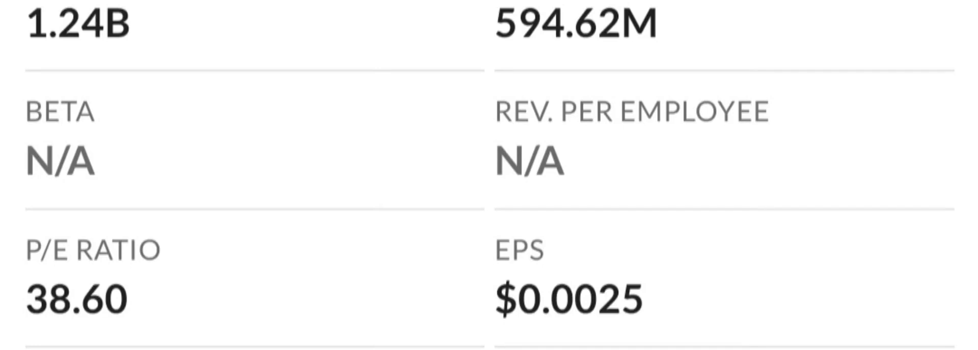
pyautogui.scroll(-5, 489, 175)
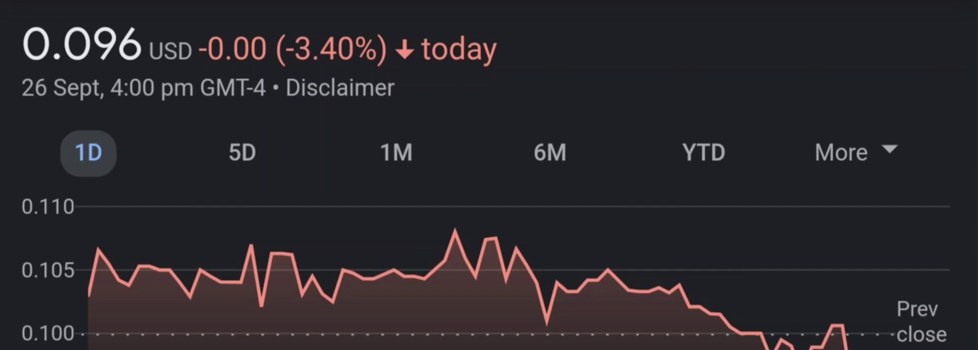
# - Select the 5D range, showing ILUS down 19.65% to 0.096 USD
pyautogui.click(242, 152)
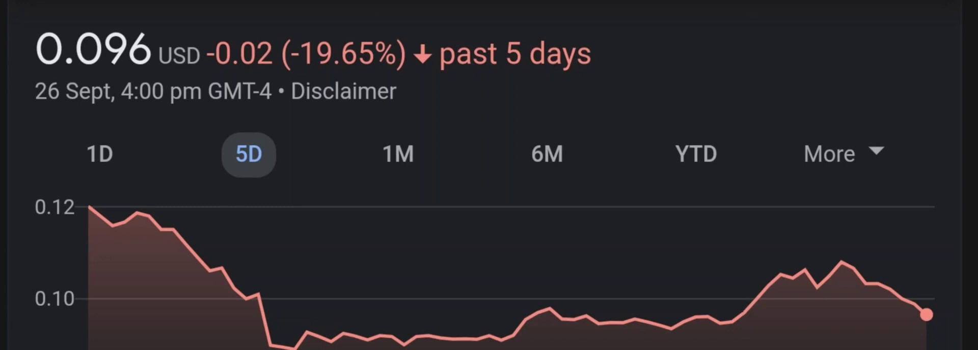
# - Select the 1M range, showing ILUS at 0.096 USD, up 37.86%
pyautogui.click(397, 154)
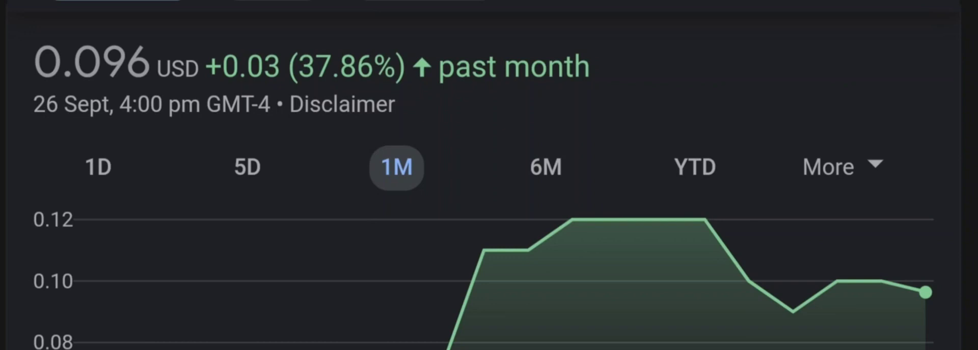
# - Switch the ILUS price chart to the 6M range
pyautogui.click(546, 166)
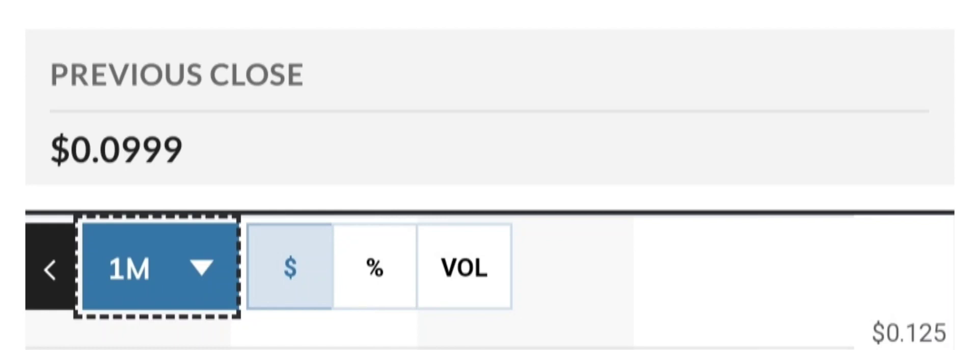
# - Change the MarketWatch chart range dropdown from 1M to 3M
pyautogui.press('Down')
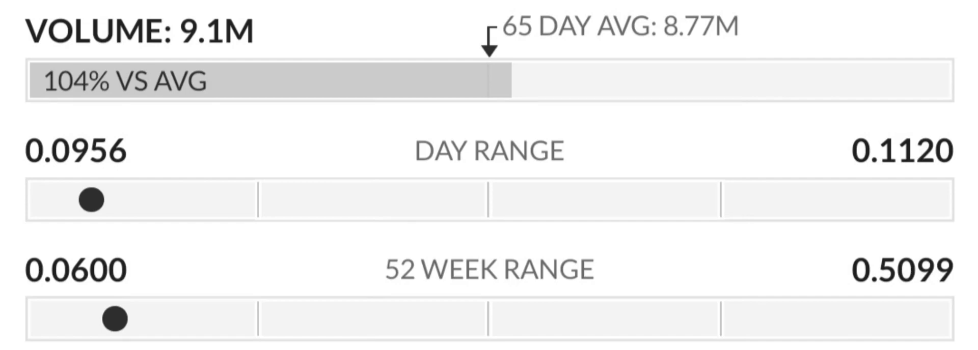
pyautogui.scroll(-5, 490, 174)
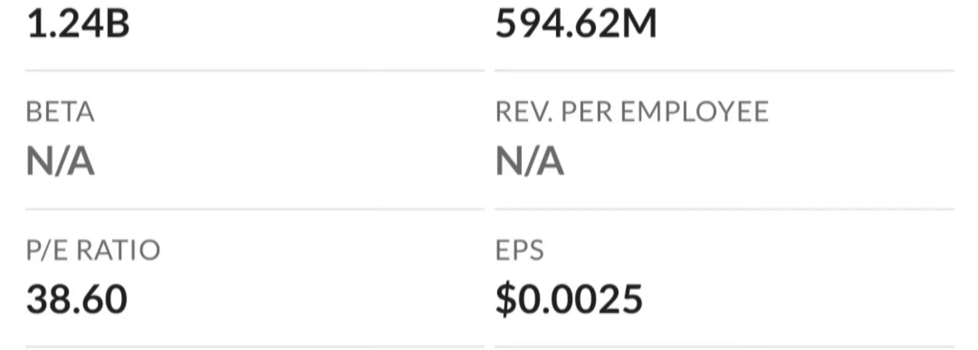
pyautogui.scroll(-5, 489, 175)
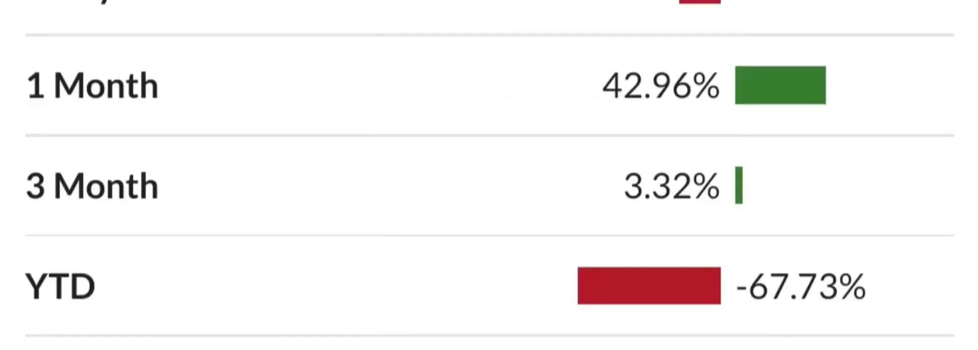